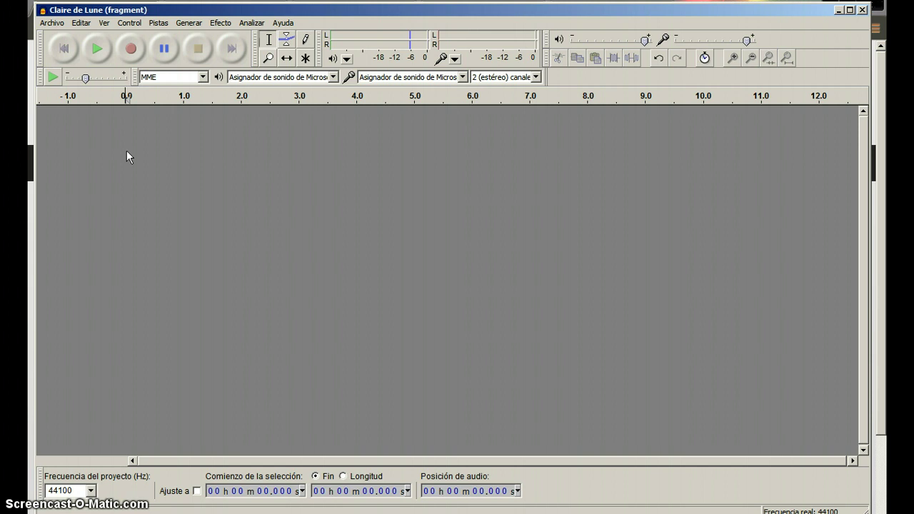
# Import the audio file Claire de Lune (fragment).mp3 from the desktop into the project
pyautogui.click(51, 23)
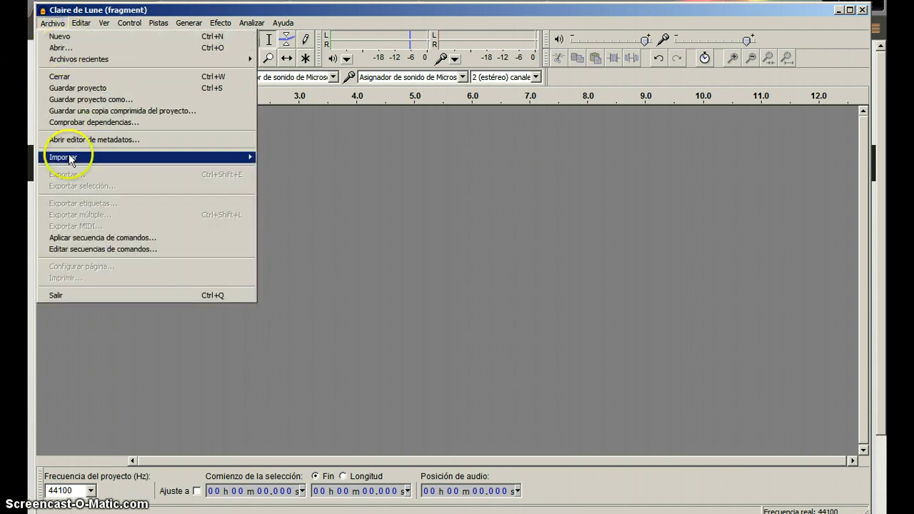
pyautogui.moveTo(71, 158)
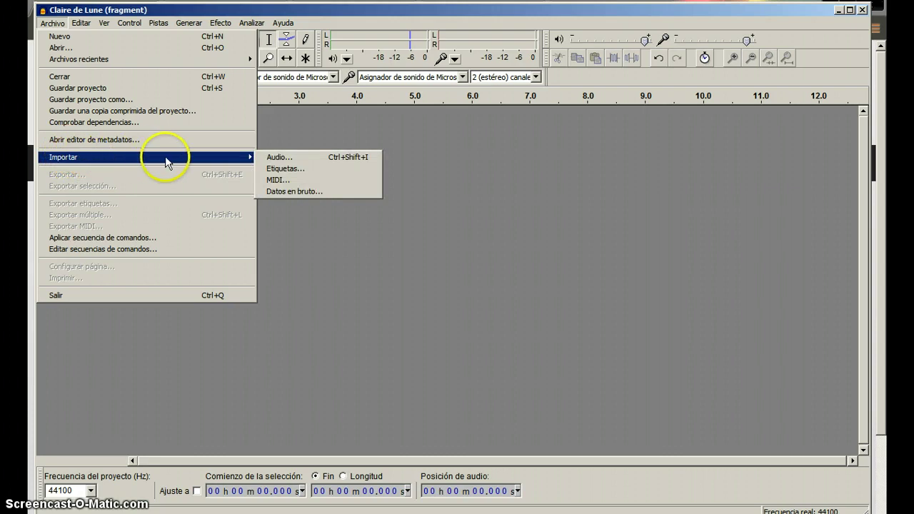
pyautogui.click(271, 158)
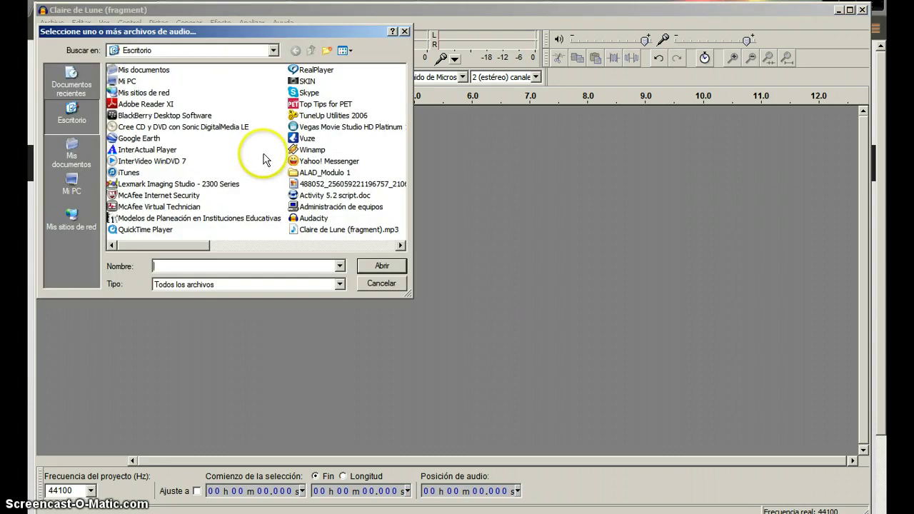
pyautogui.click(319, 232)
pyautogui.doubleClick(319, 231)
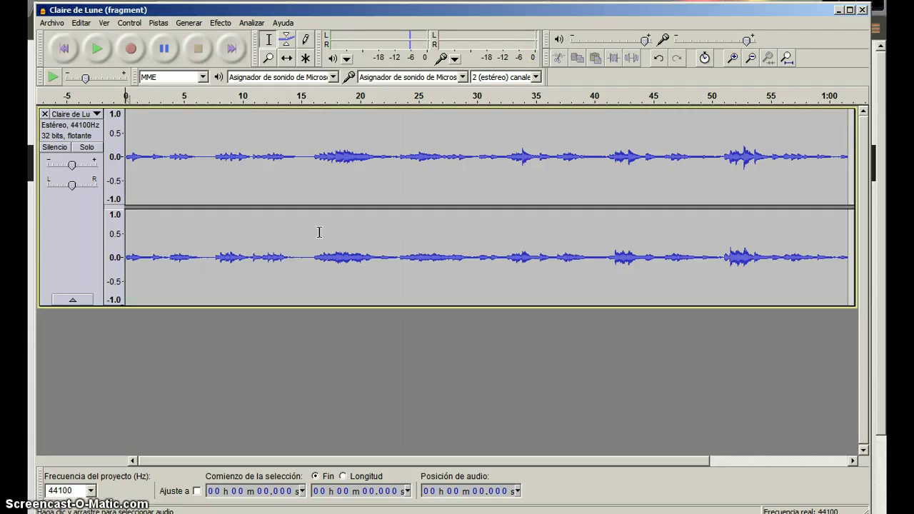
# Record a voice narration of about 14.6 seconds on a new track beneath the music
pyautogui.click(133, 51)
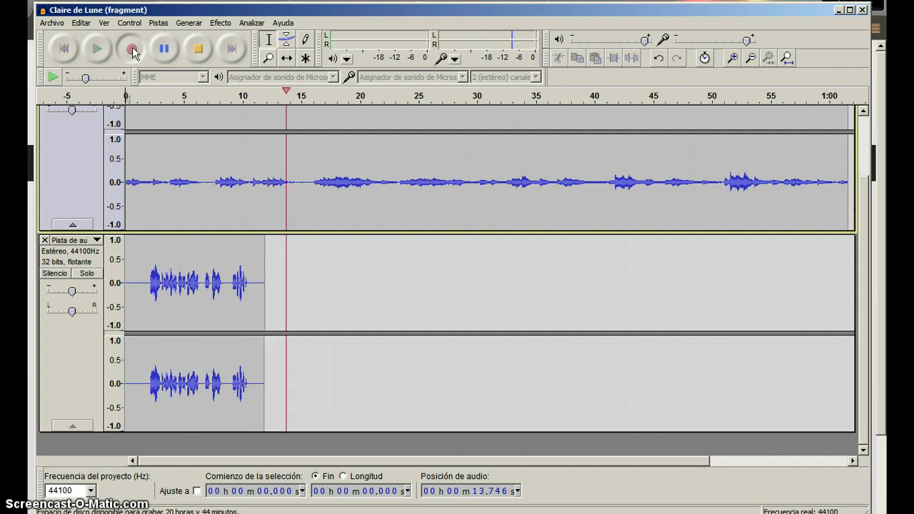
pyautogui.click(197, 48)
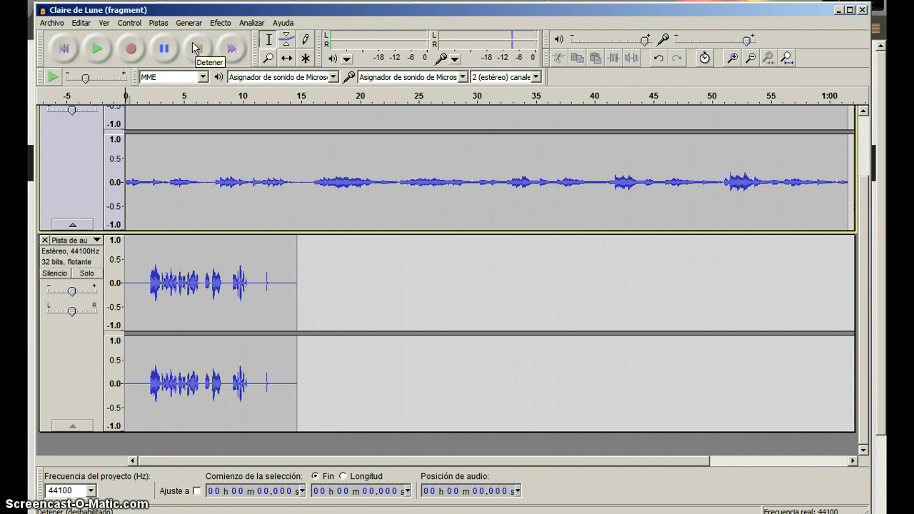
# Delete the music track's audio from about 15.3 seconds to its end
pyautogui.scroll(1, 465, 255)
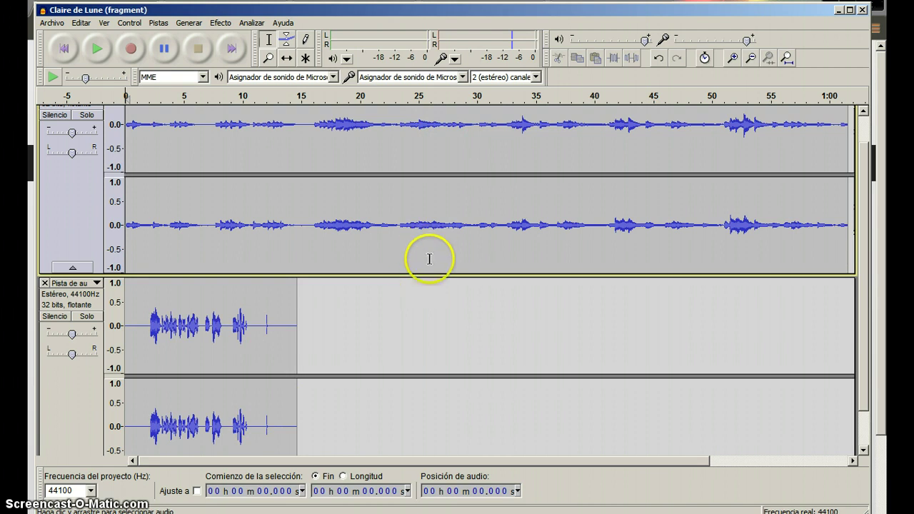
pyautogui.scroll(1, 428, 215)
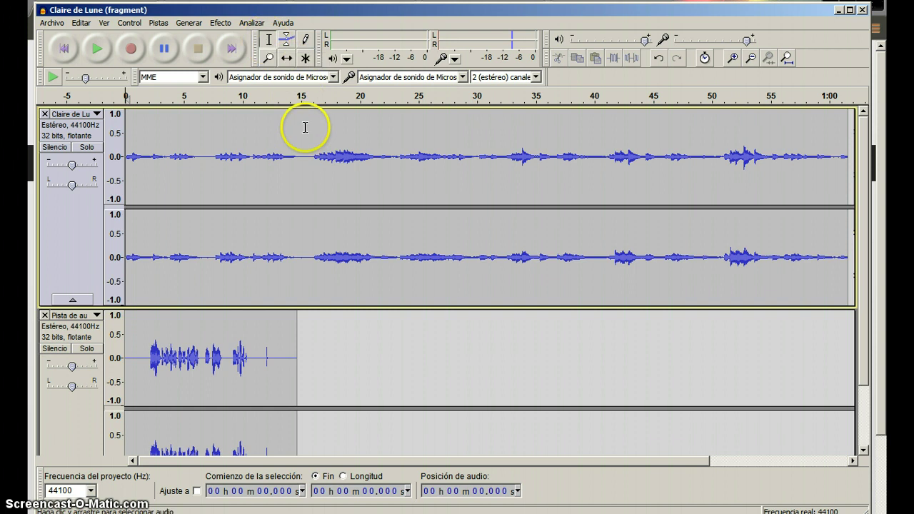
pyautogui.moveTo(305, 129); pyautogui.dragTo(805, 231)
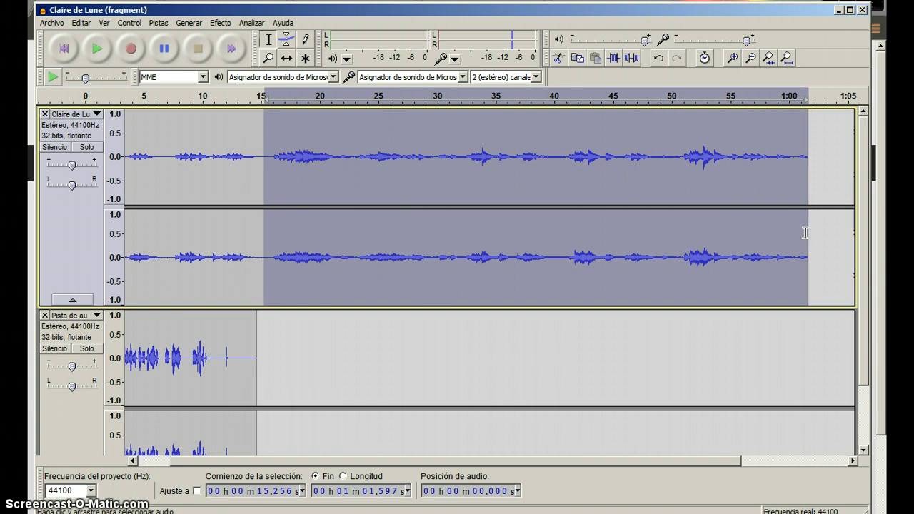
pyautogui.press('Delete')
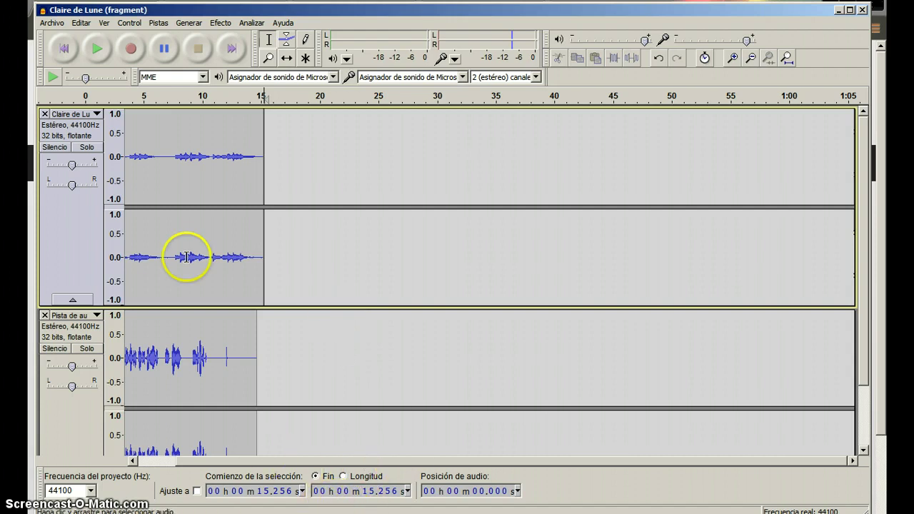
# Play the trimmed music and the voice recording together from the start of the project
pyautogui.moveTo(312, 462); pyautogui.dragTo(259, 461)
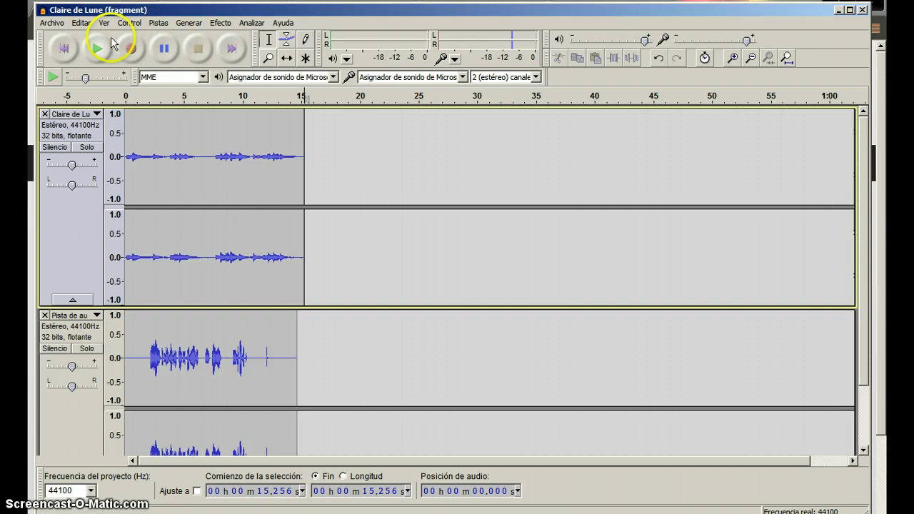
pyautogui.click(62, 48)
pyautogui.click(97, 48)
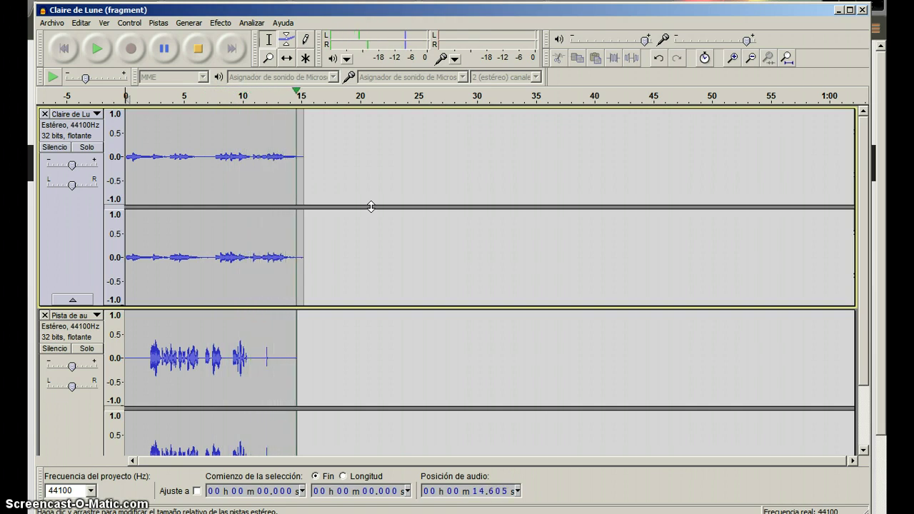
pyautogui.click(137, 55)
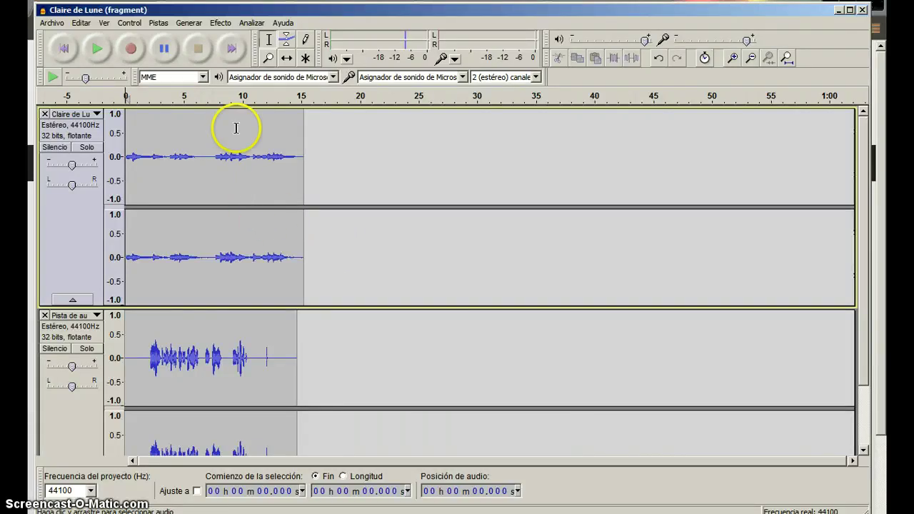
# Apply Auto Duck to the whole music clip with a duck amount of -23.625 dB and play back the mix
pyautogui.click(221, 23)
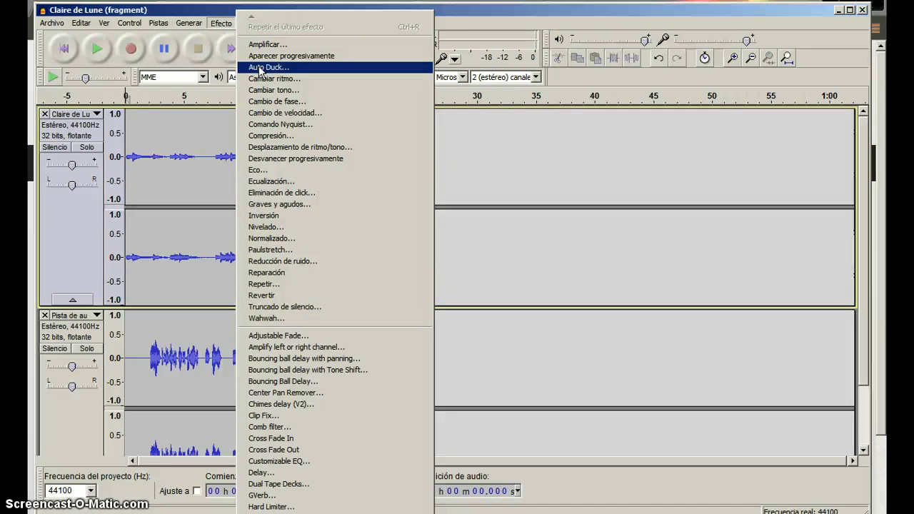
pyautogui.click(221, 22)
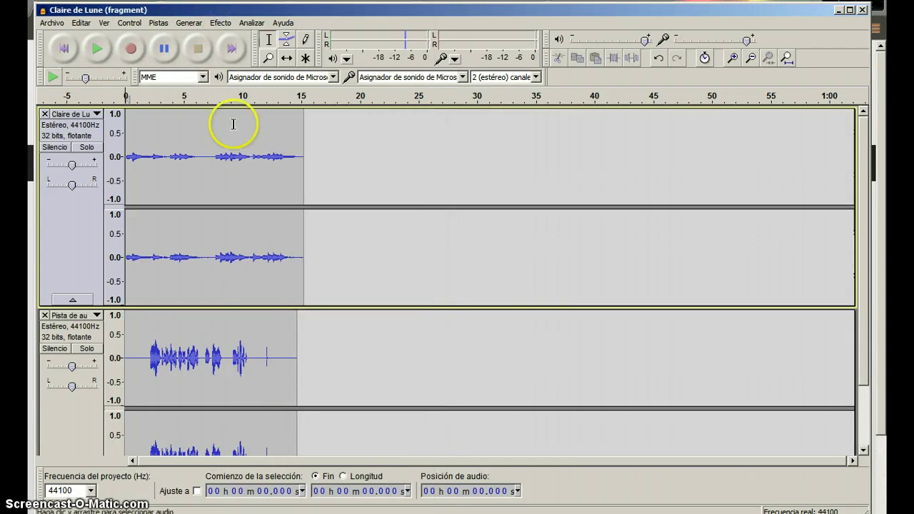
pyautogui.doubleClick(212, 170)
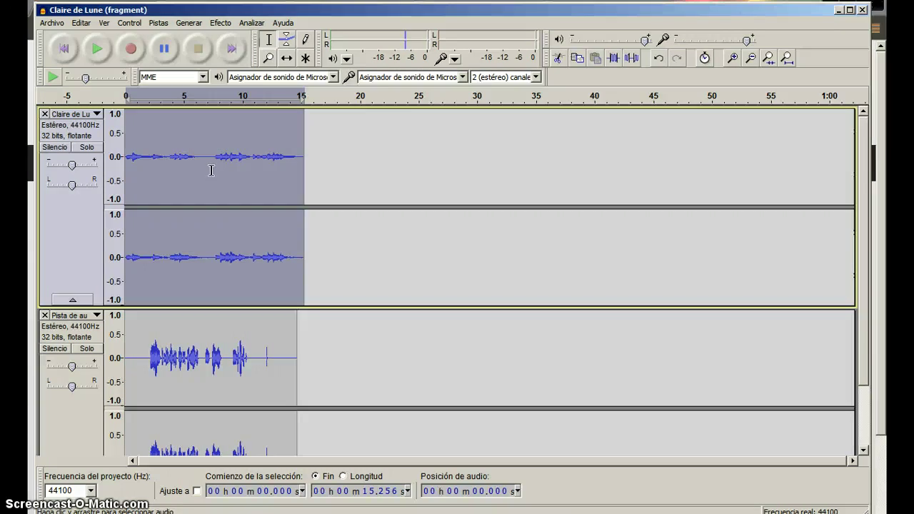
pyautogui.click(227, 24)
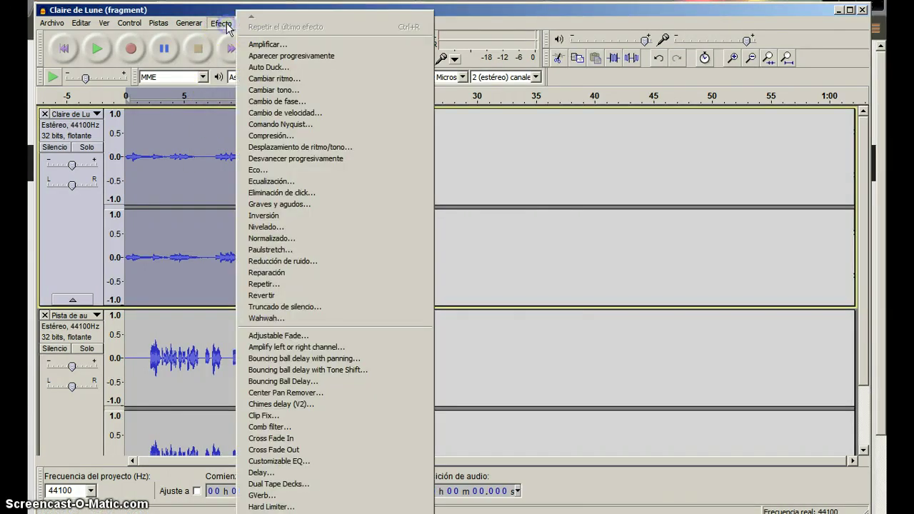
pyautogui.click(258, 68)
pyautogui.click(442, 265)
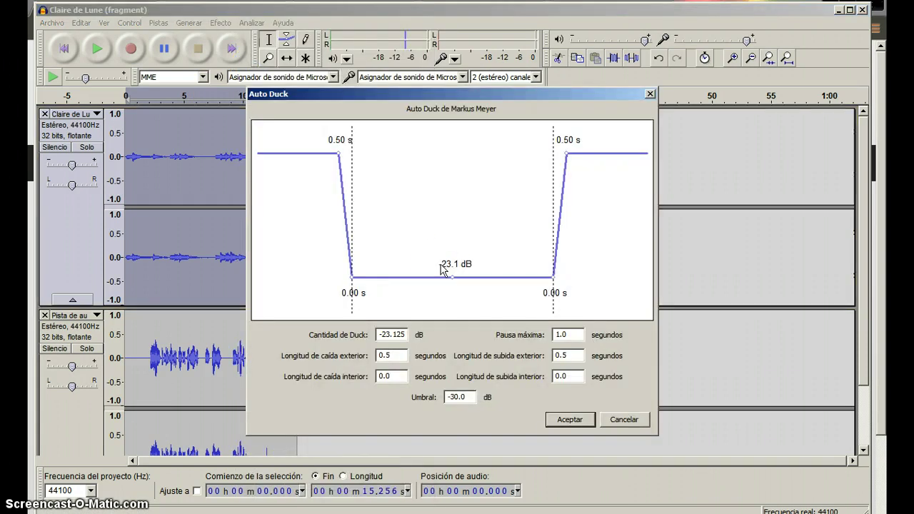
pyautogui.click(447, 244)
pyautogui.moveTo(442, 235); pyautogui.dragTo(445, 274)
pyautogui.click(453, 278)
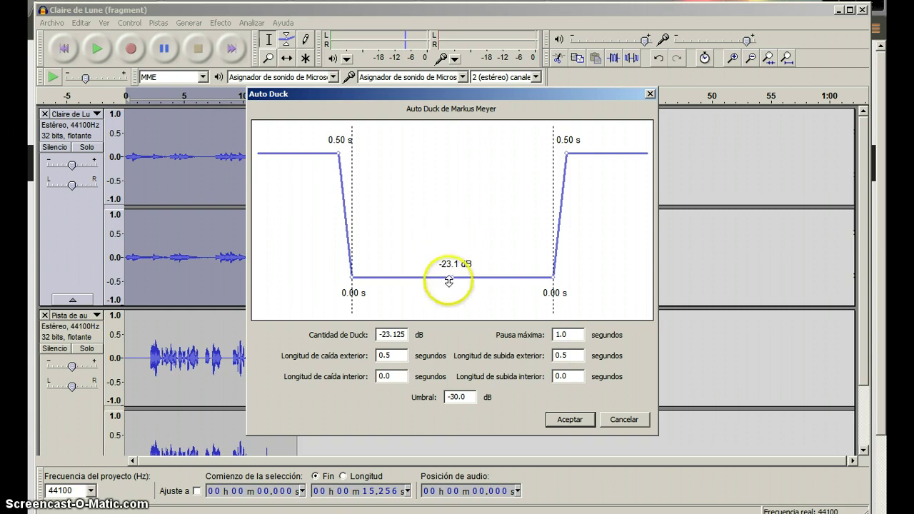
pyautogui.click(453, 278)
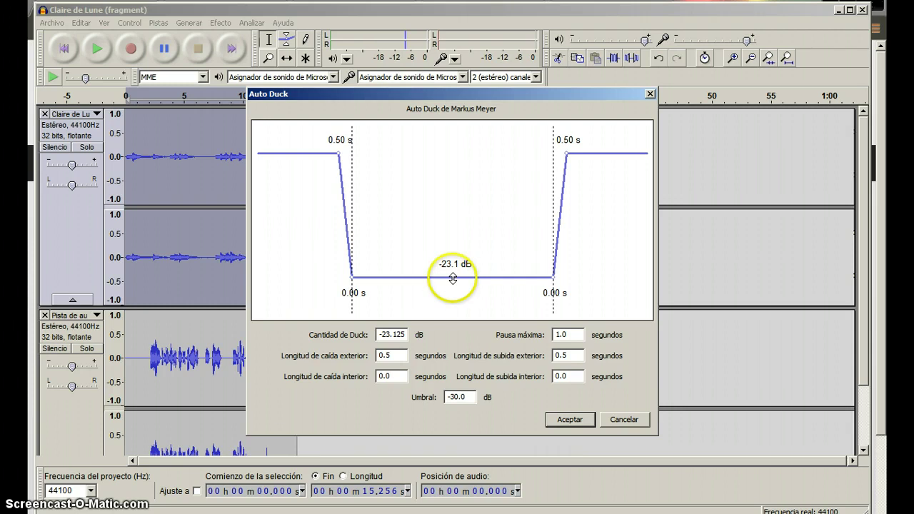
pyautogui.moveTo(453, 278)
pyautogui.mouseDown()
pyautogui.moveTo(452, 295)
pyautogui.moveTo(452, 279)
pyautogui.mouseUp()
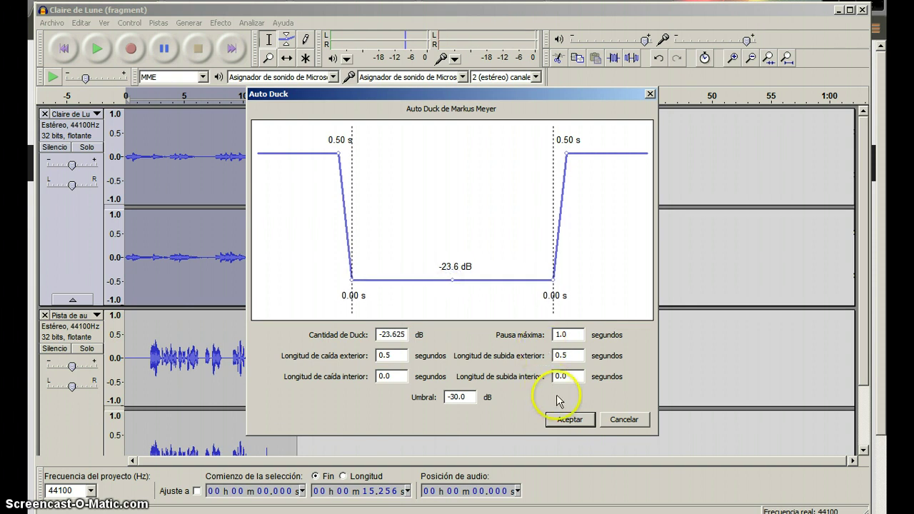
pyautogui.click(571, 419)
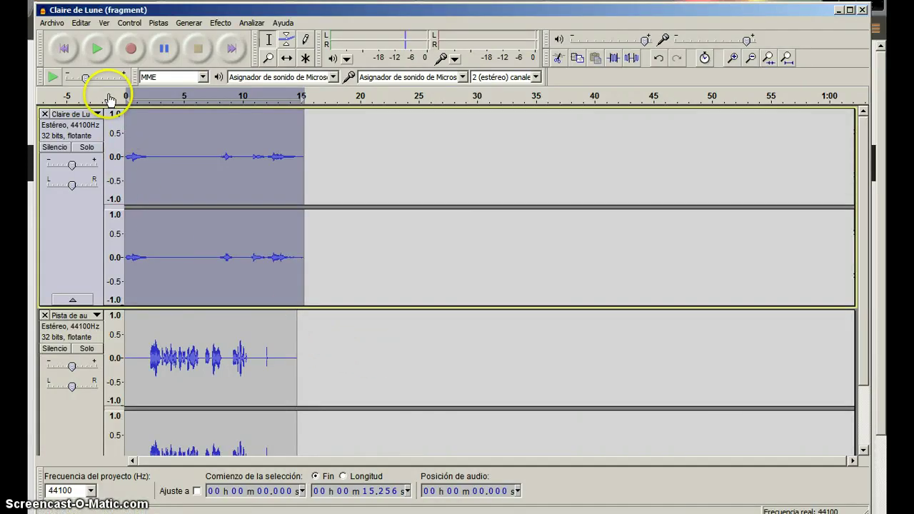
pyautogui.click(97, 52)
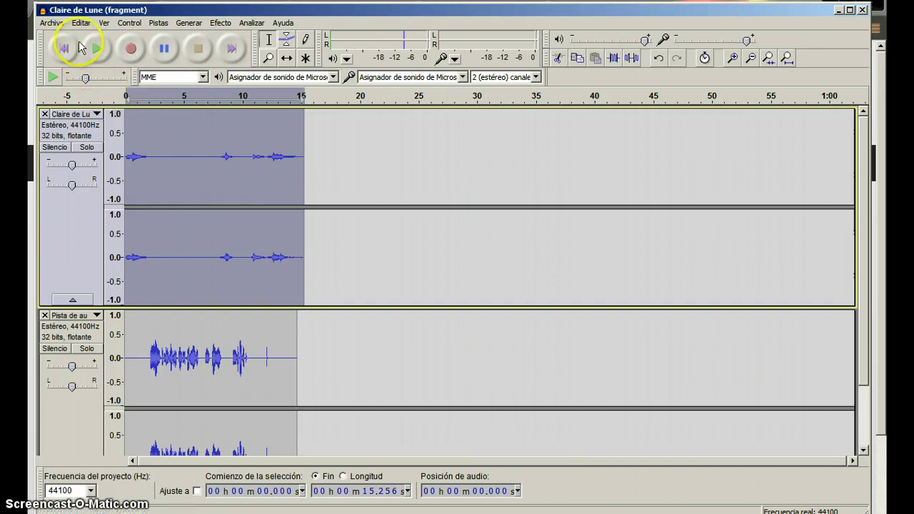
# Export the project to the desktop as an MP3 file named TEST 1, accepting the stereo mixdown
pyautogui.click(62, 26)
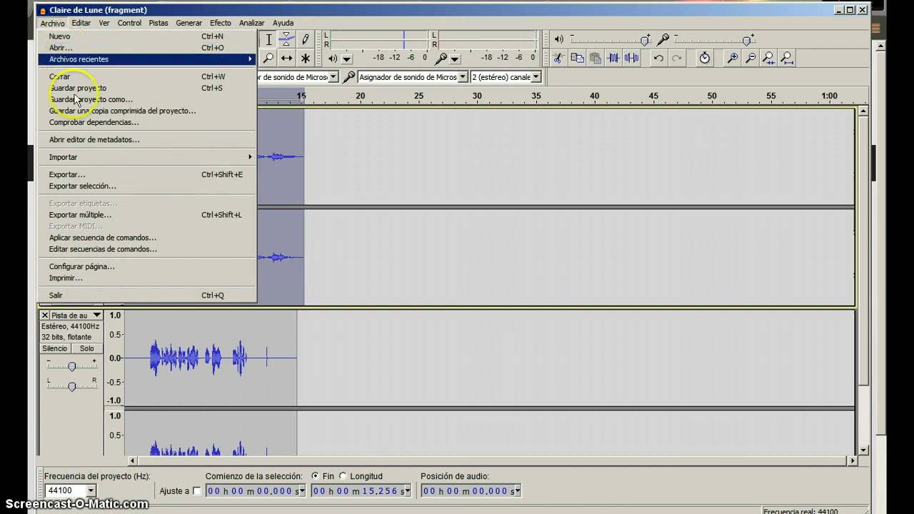
pyautogui.click(85, 175)
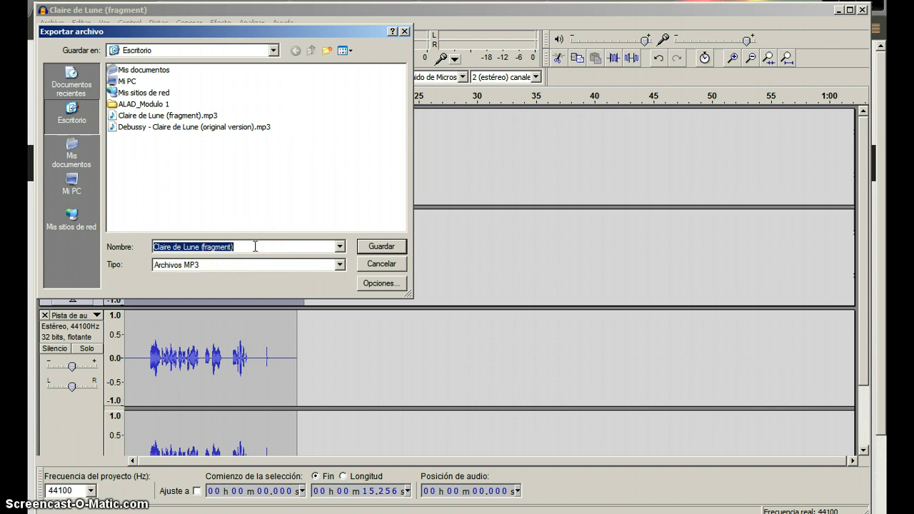
pyautogui.write('TEST 1')
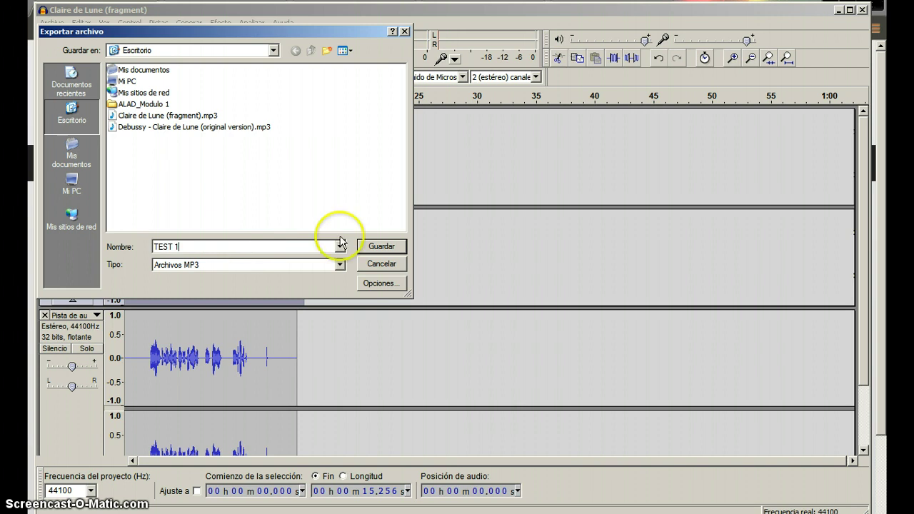
pyautogui.click(370, 250)
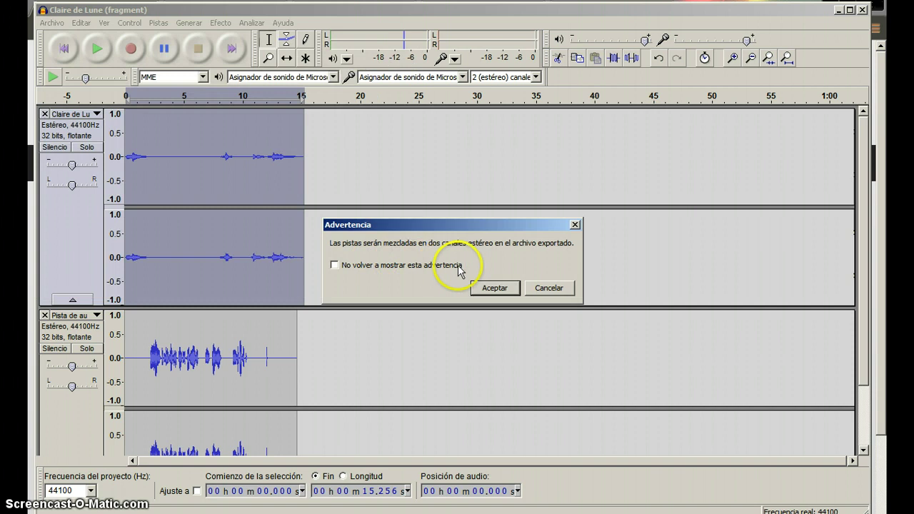
pyautogui.click(483, 290)
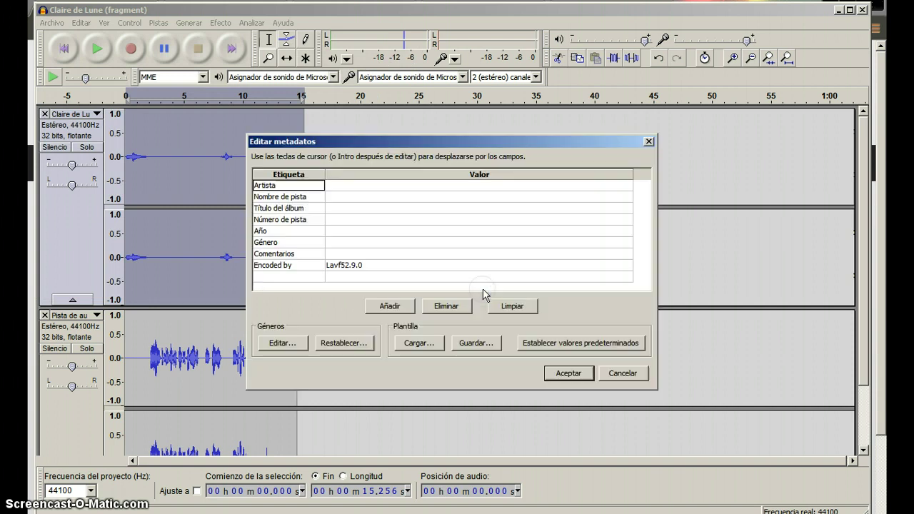
# Fill in the metadata with the artist's name and the track name "TEst 1", and complete the export
pyautogui.click(444, 188)
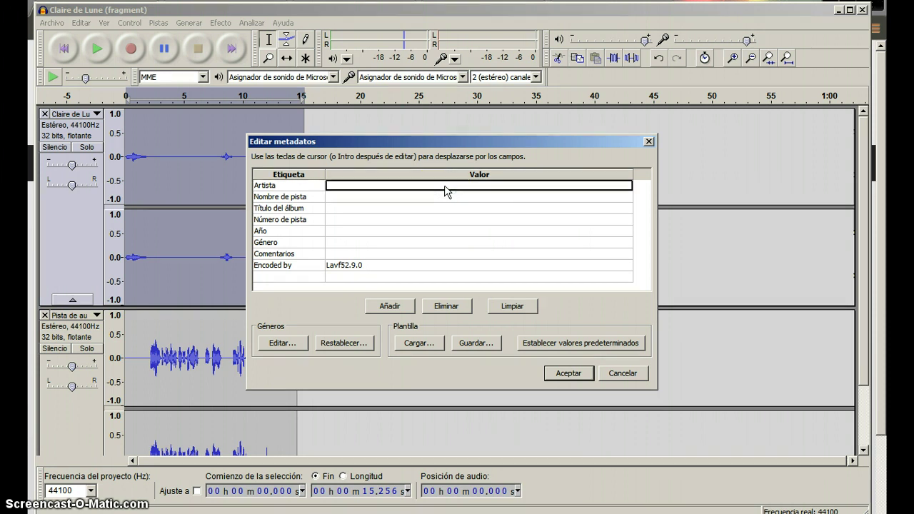
pyautogui.write('danny')
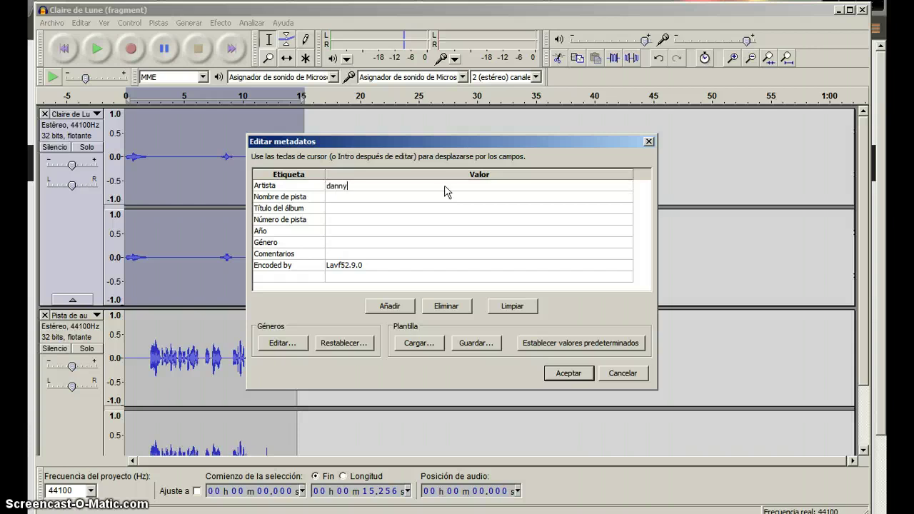
pyautogui.press('Return')
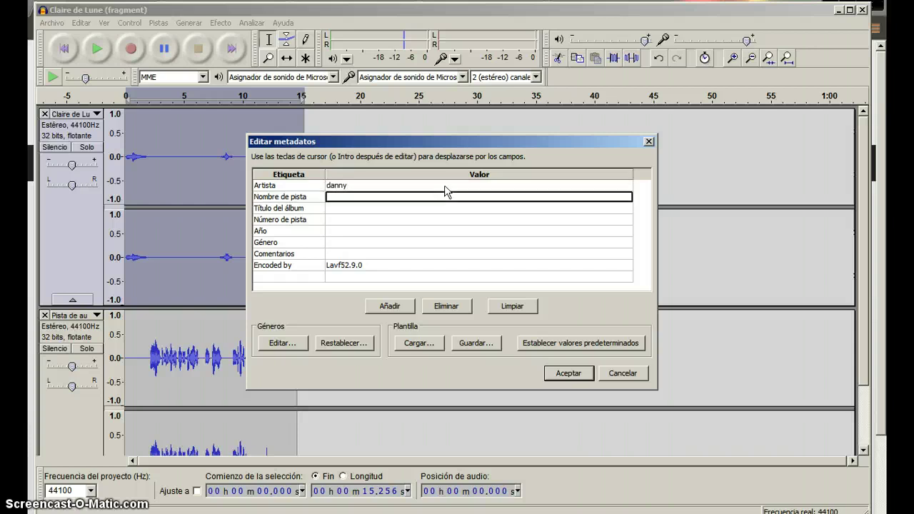
pyautogui.write('TEst 1')
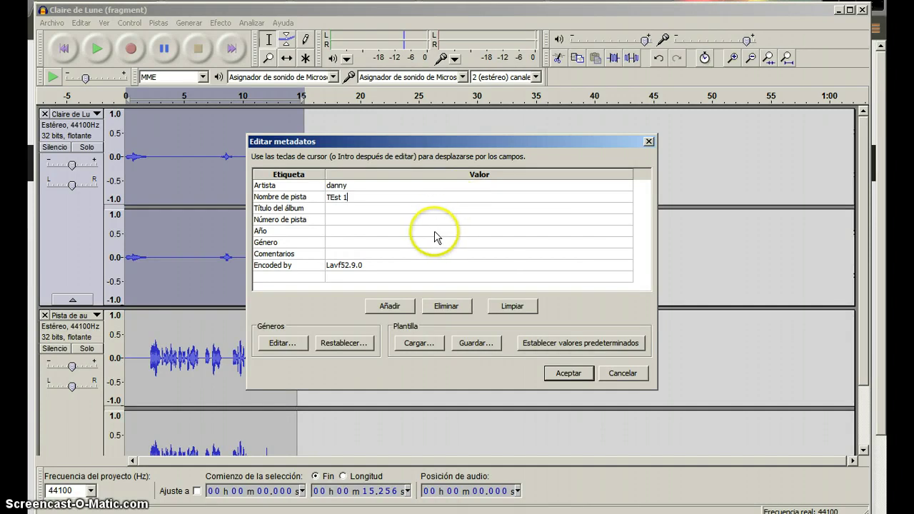
pyautogui.click(567, 374)
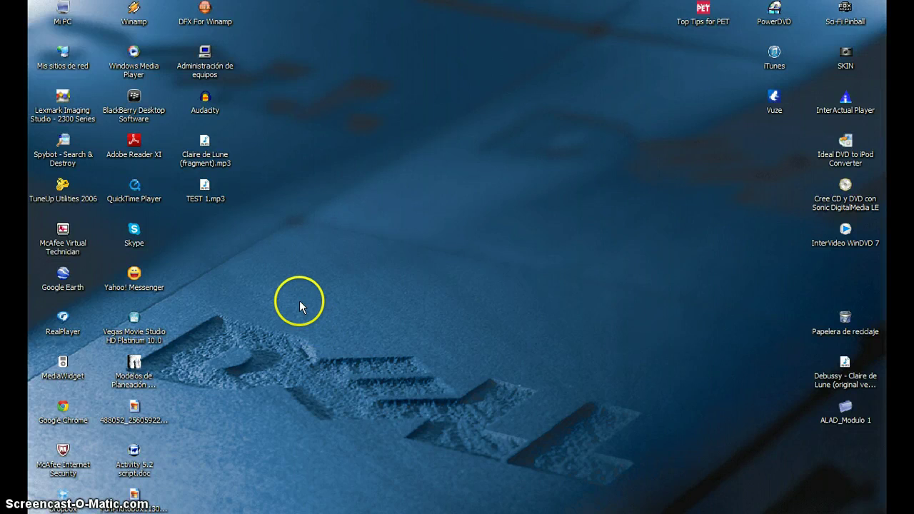
# Select the exported TEST 1.mp3 file on the desktop and open its properties
pyautogui.click(219, 204)
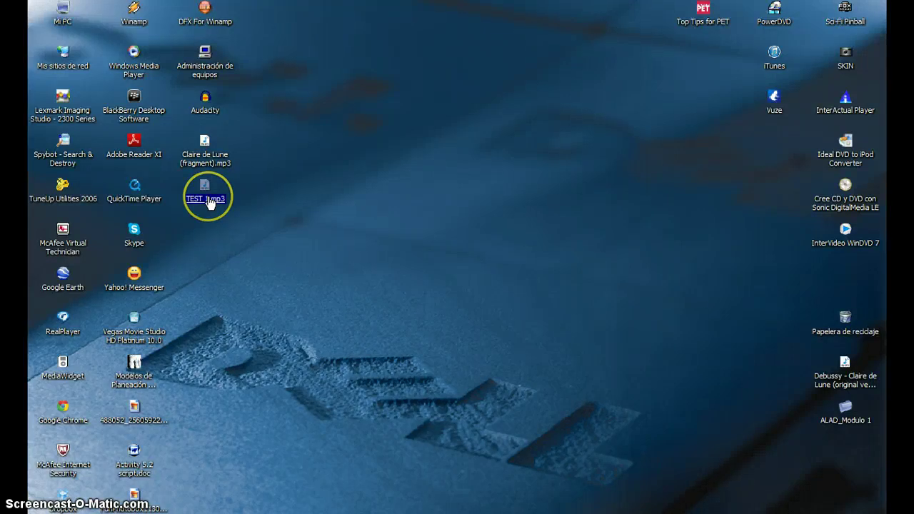
pyautogui.doubleClick(206, 198)
pyautogui.rightClick(207, 200)
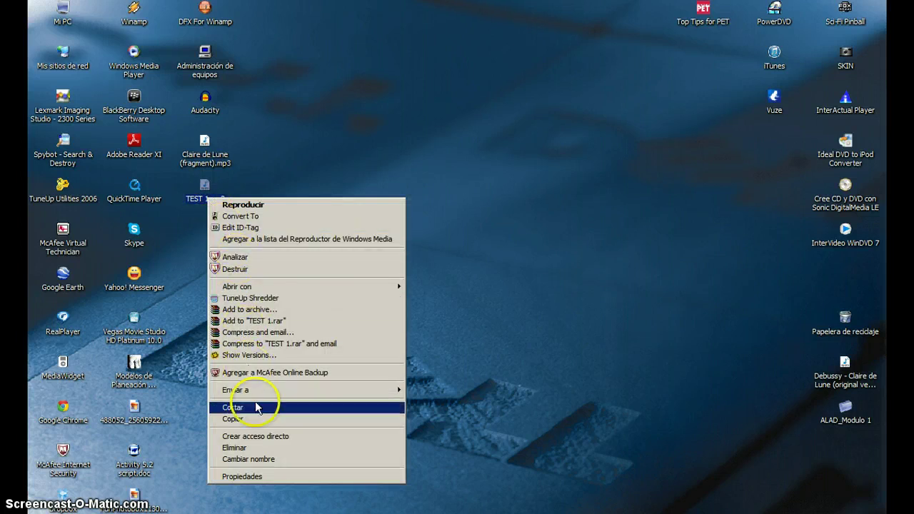
pyautogui.click(259, 477)
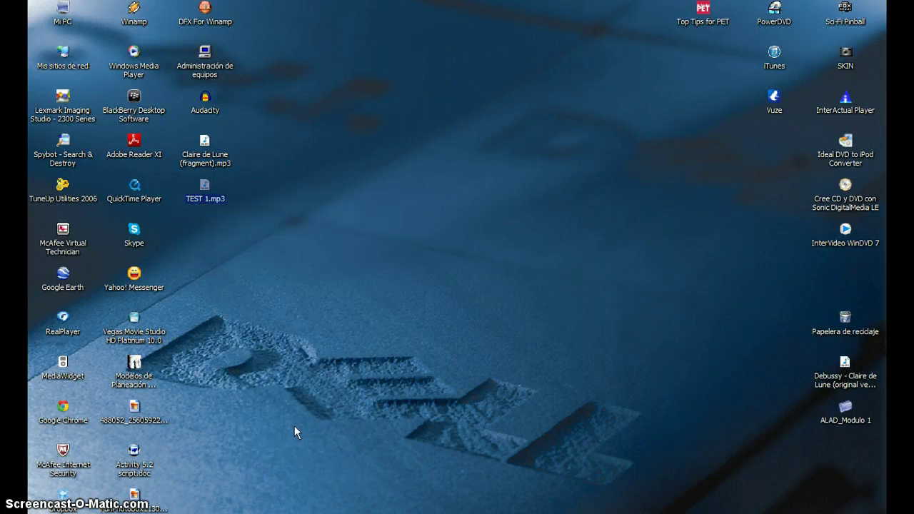